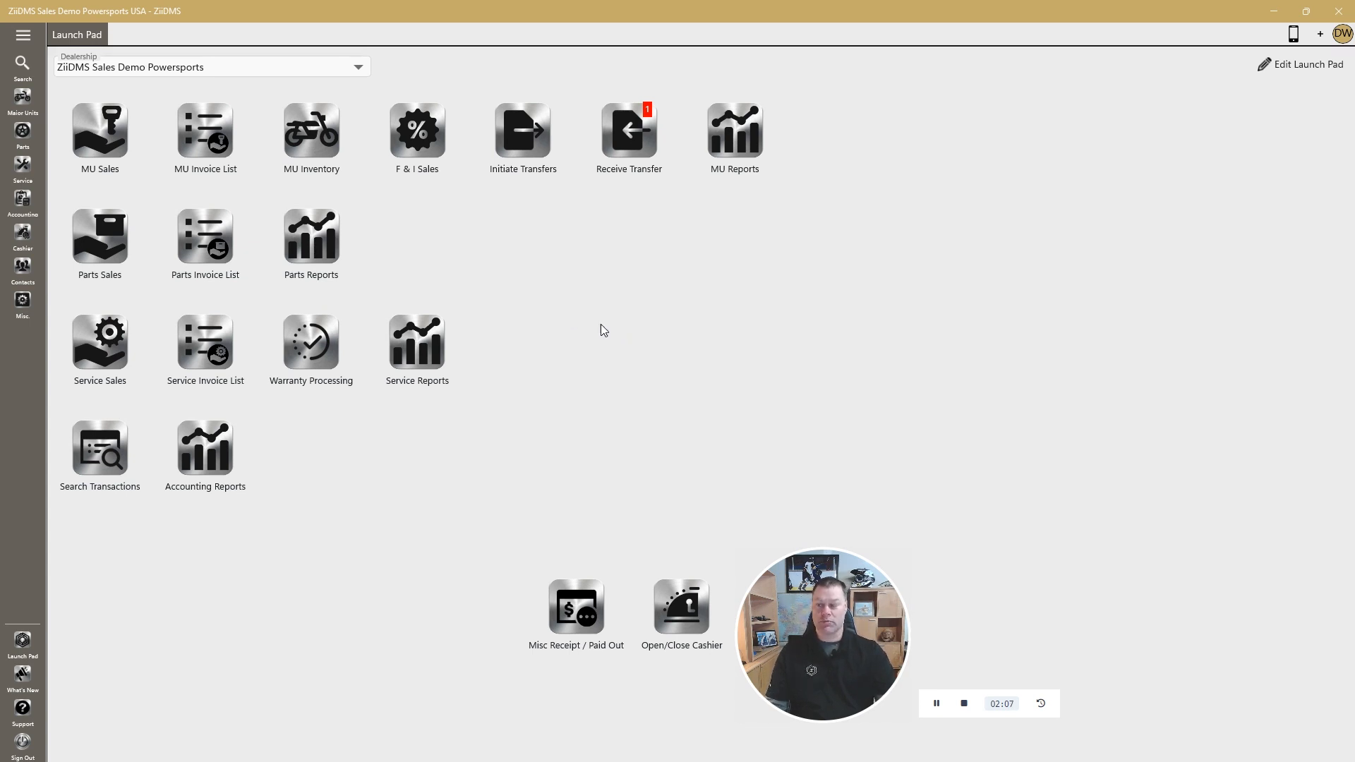
Find stock number UPOL2155 in the major unit inventory and open the 2020 Polaris RZR Pro XP Ultimate record
left_click(30, 165)
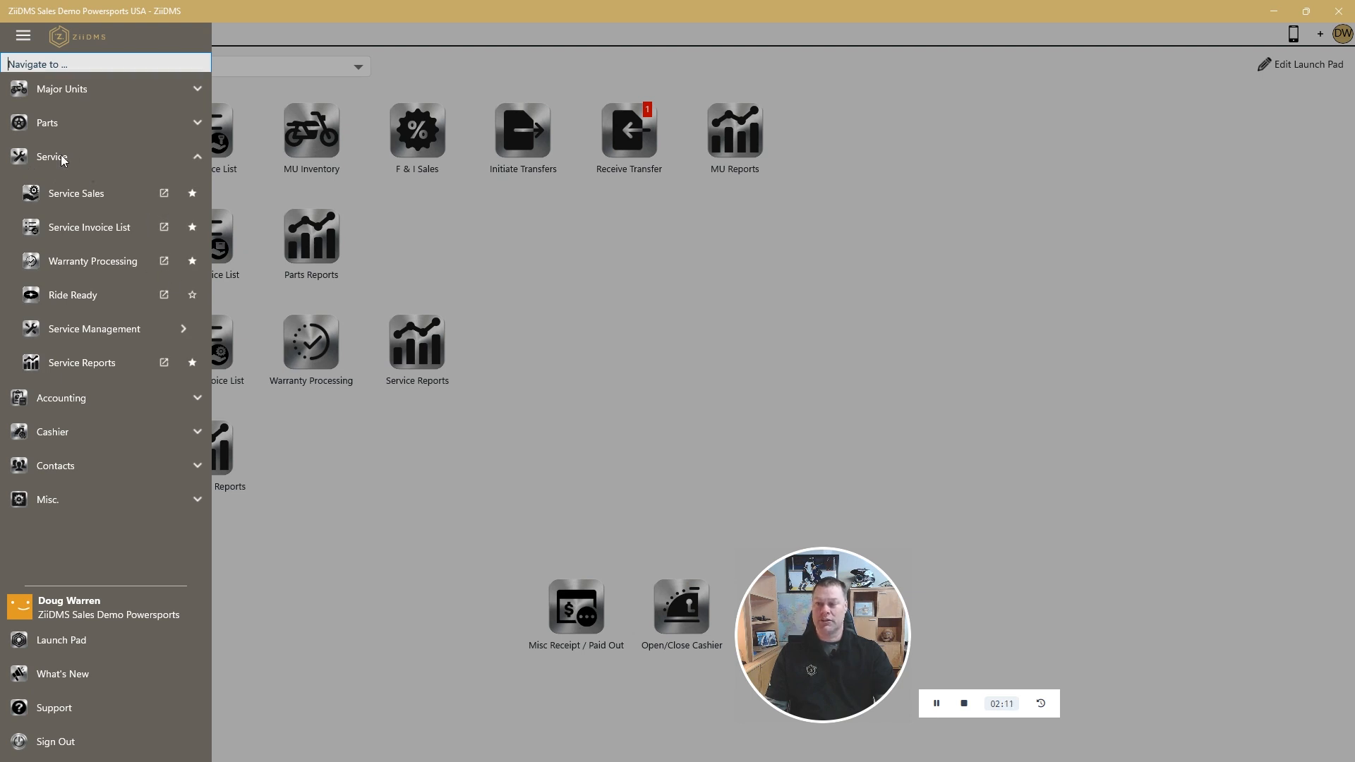
left_click(83, 91)
left_click(161, 332)
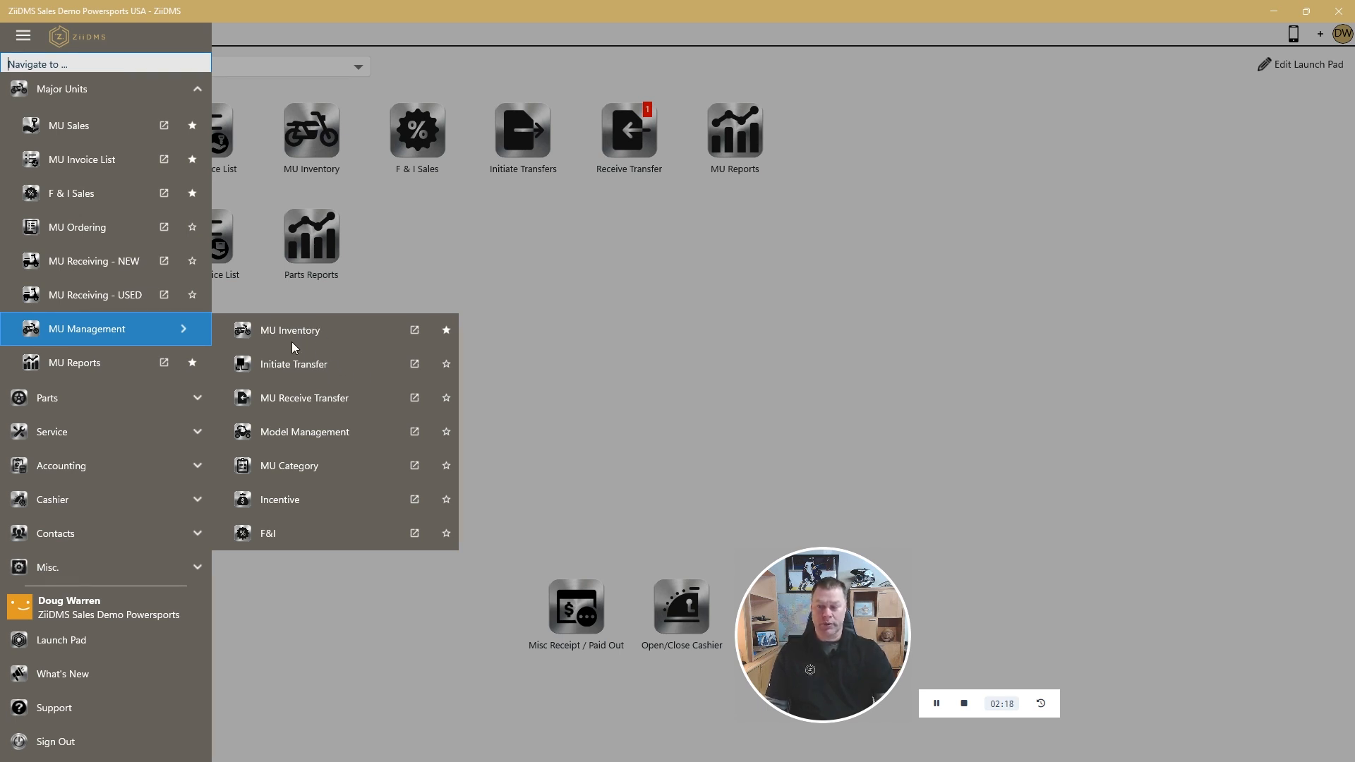
left_click(340, 331)
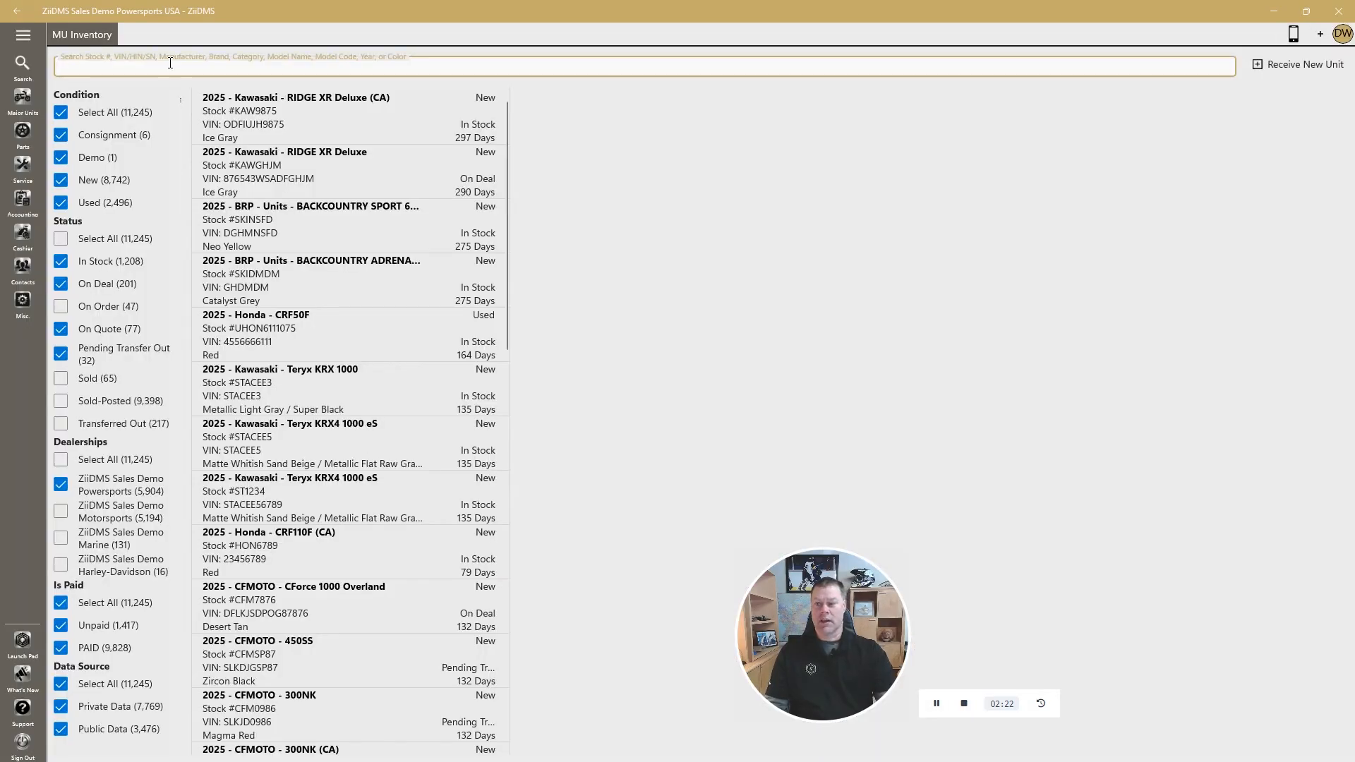
type("upol")
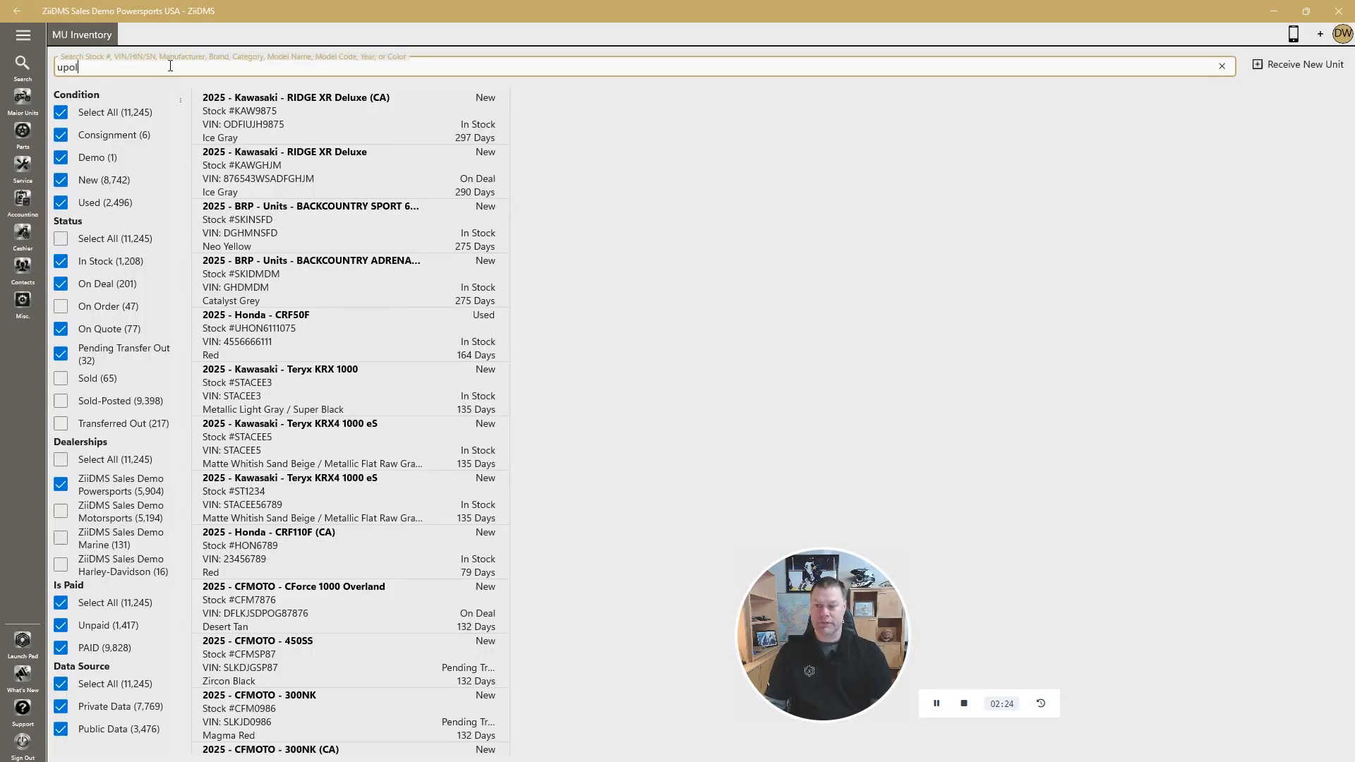
type("2155")
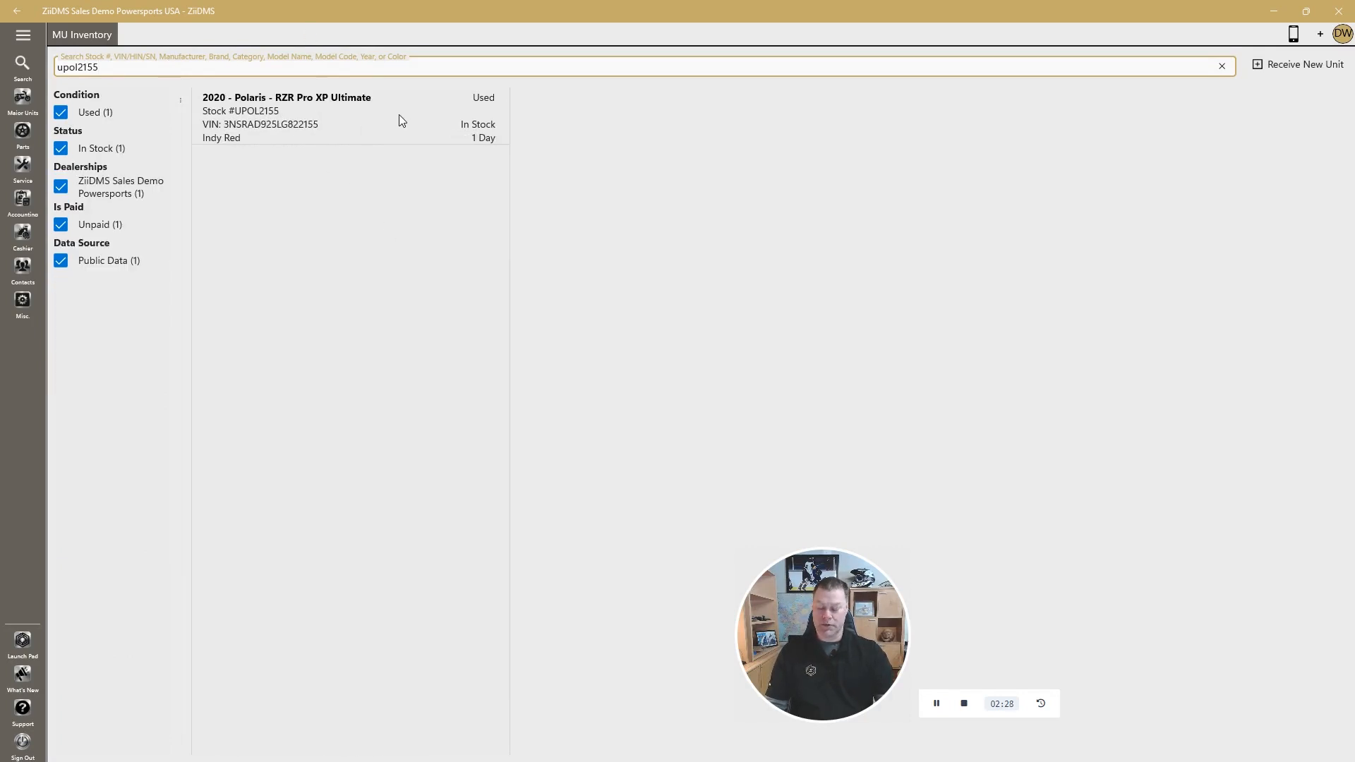
left_click(399, 114)
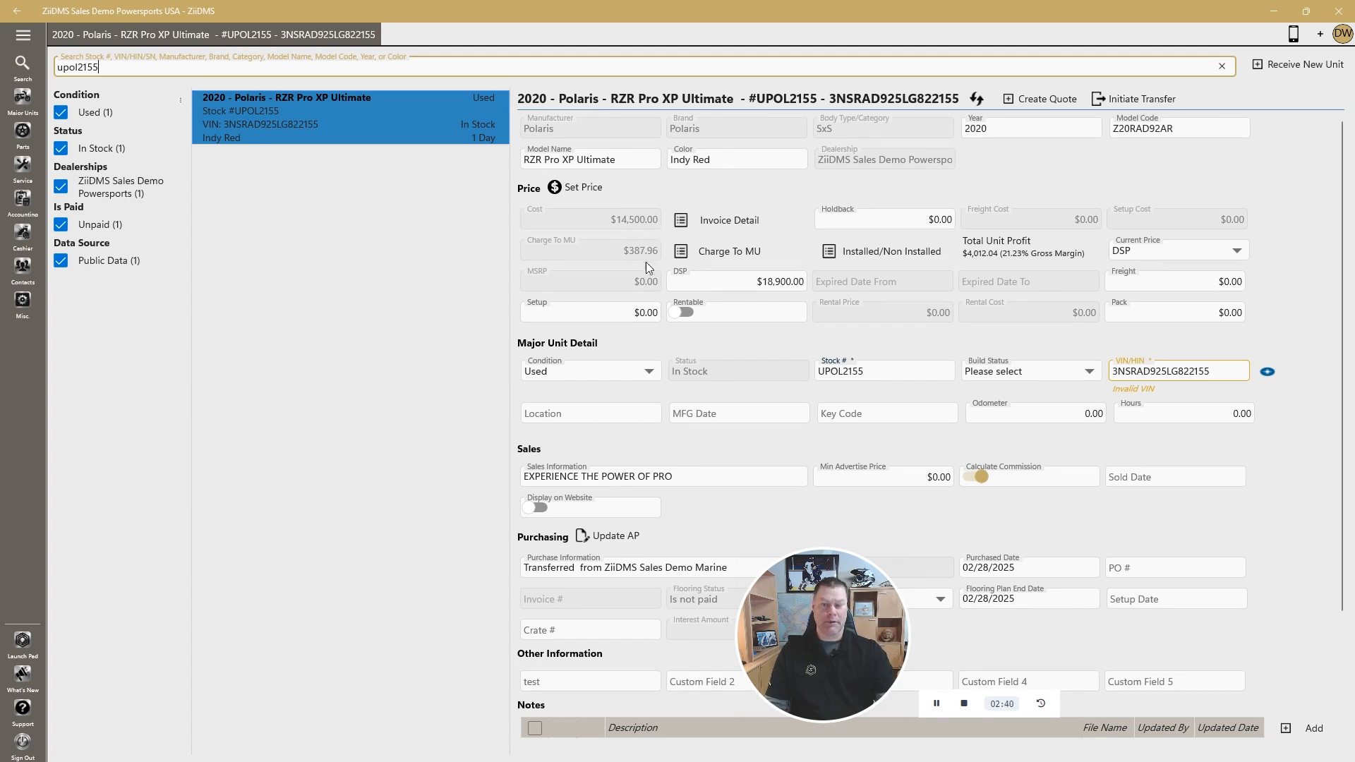
Review the unit's Charge To MU and Installed/Non Installed line items before the transfer
left_click(685, 251)
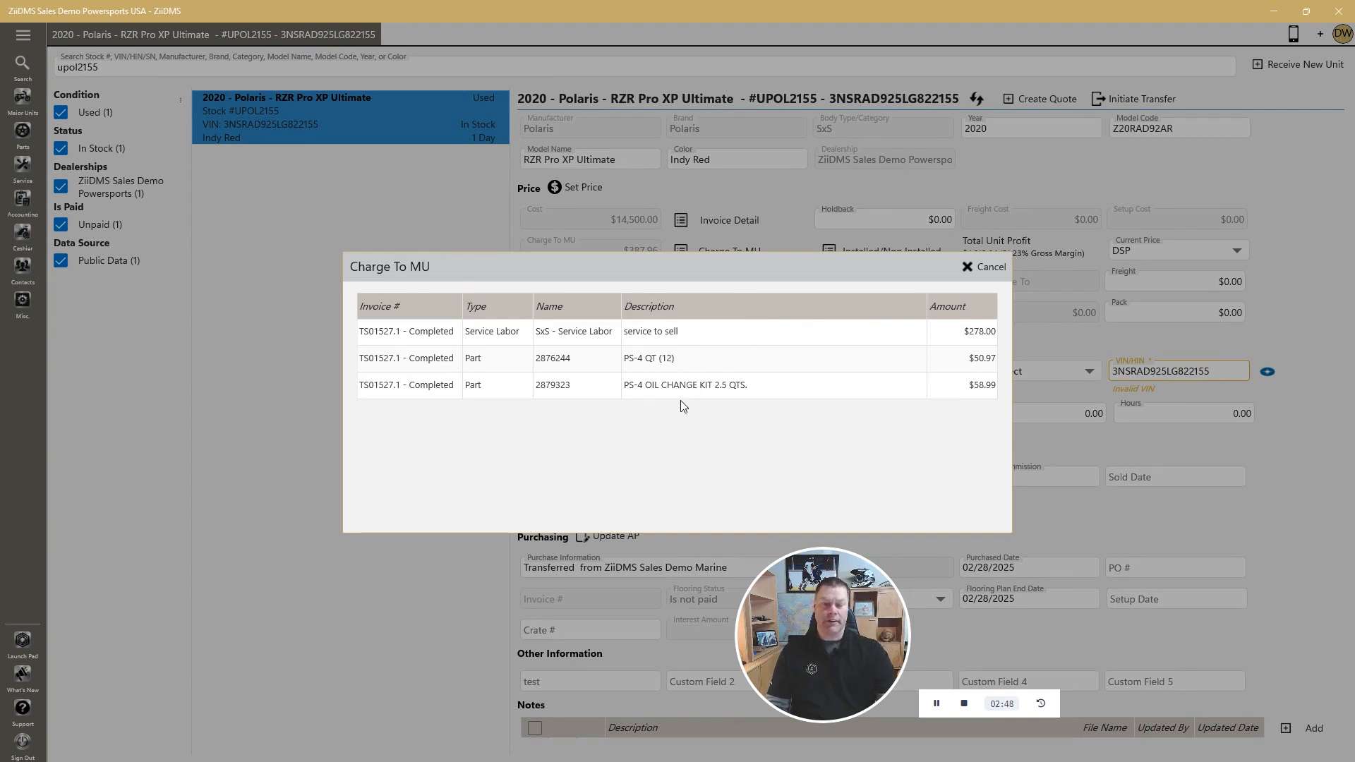
left_click(982, 268)
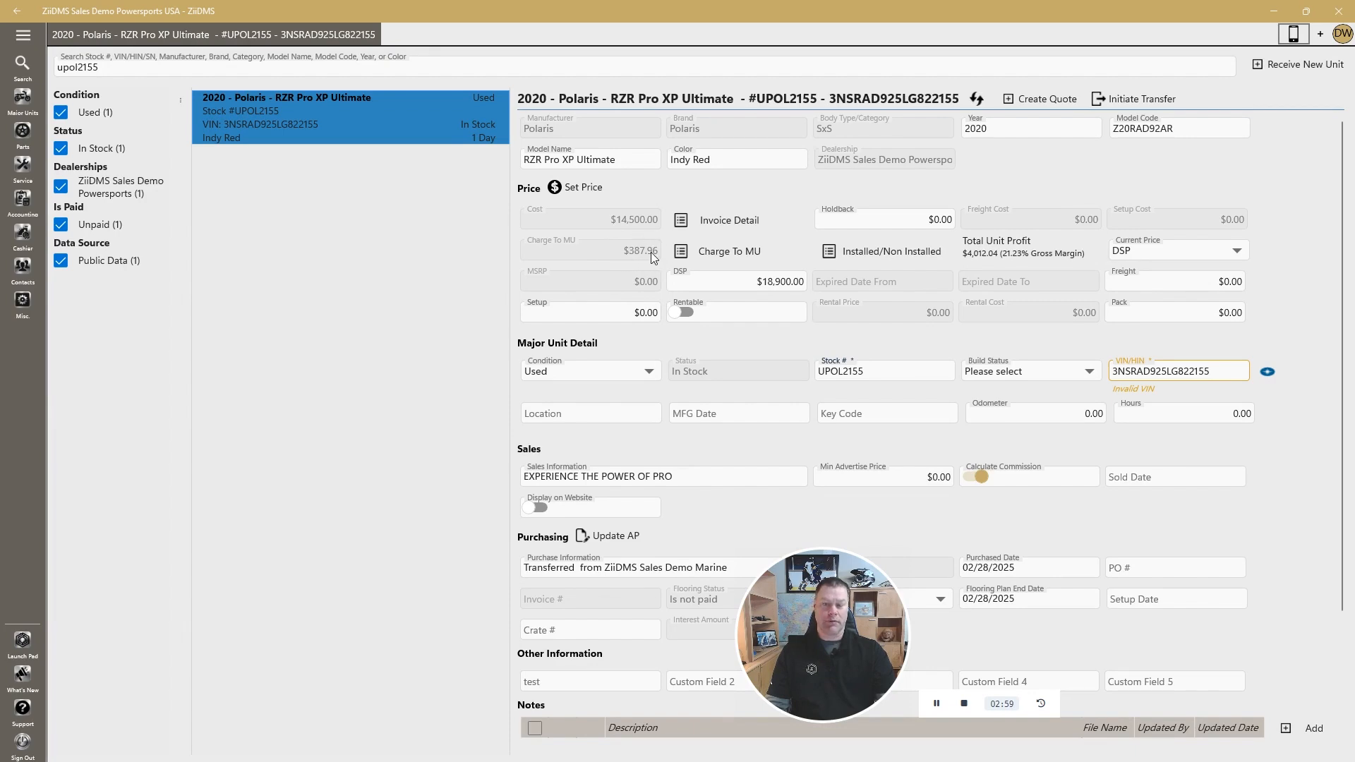
left_click(831, 252)
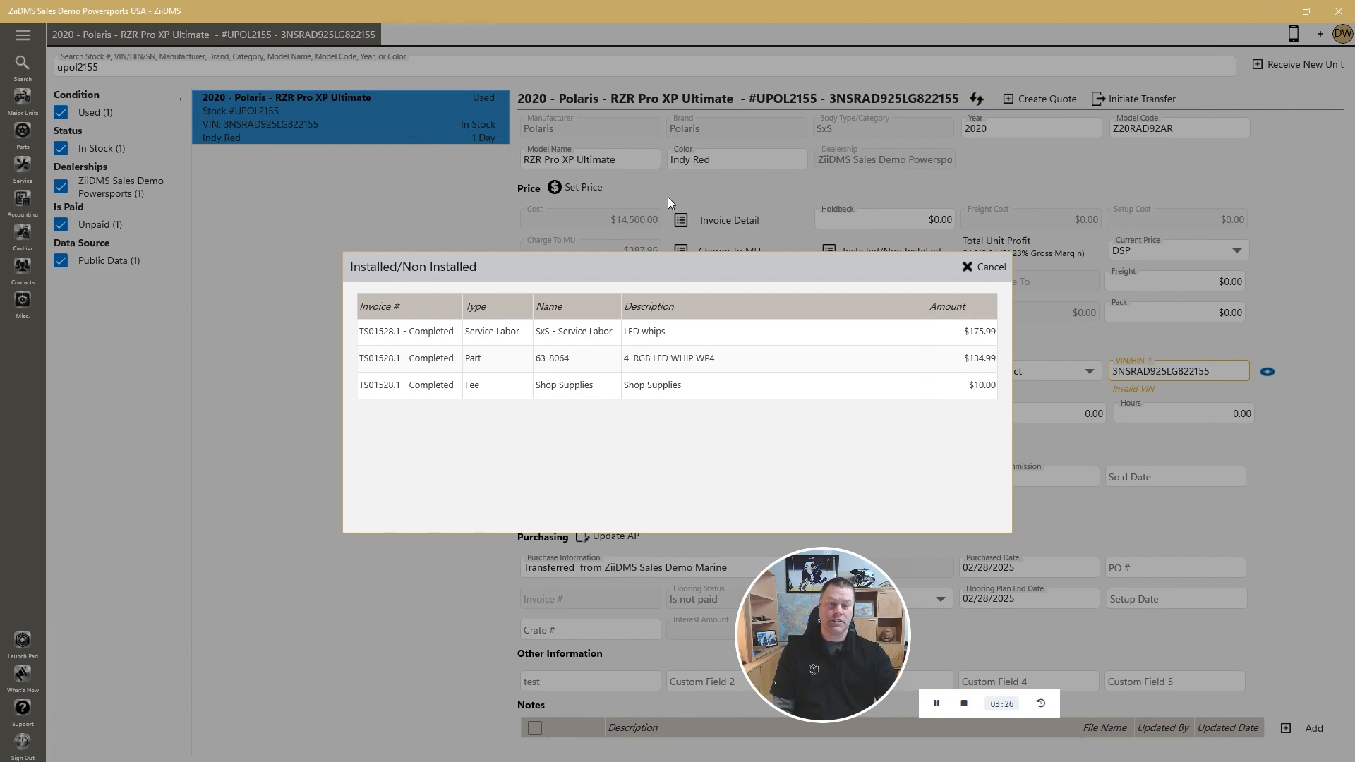
left_click(985, 268)
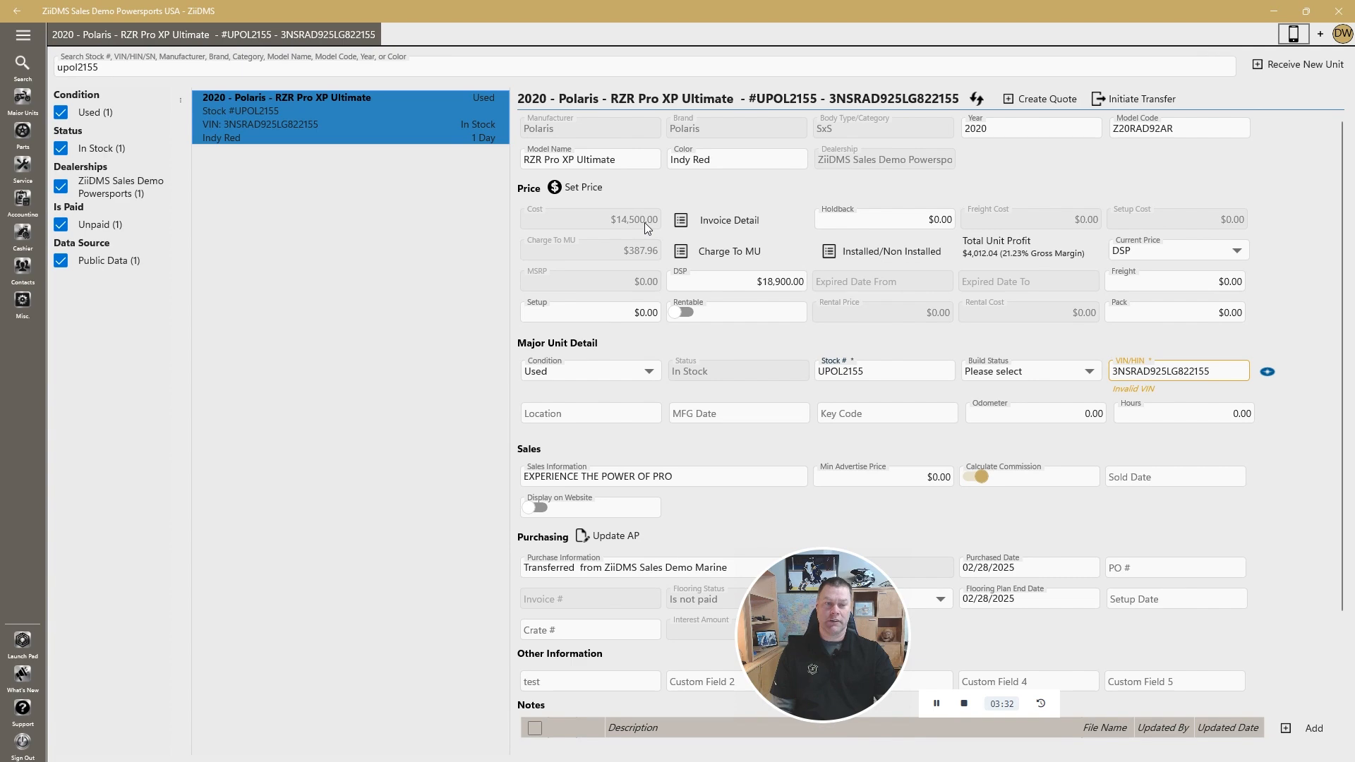
Initiate a transfer for unit UPOL2155 and make it an in-organization transfer, accepting the change
left_click(1130, 98)
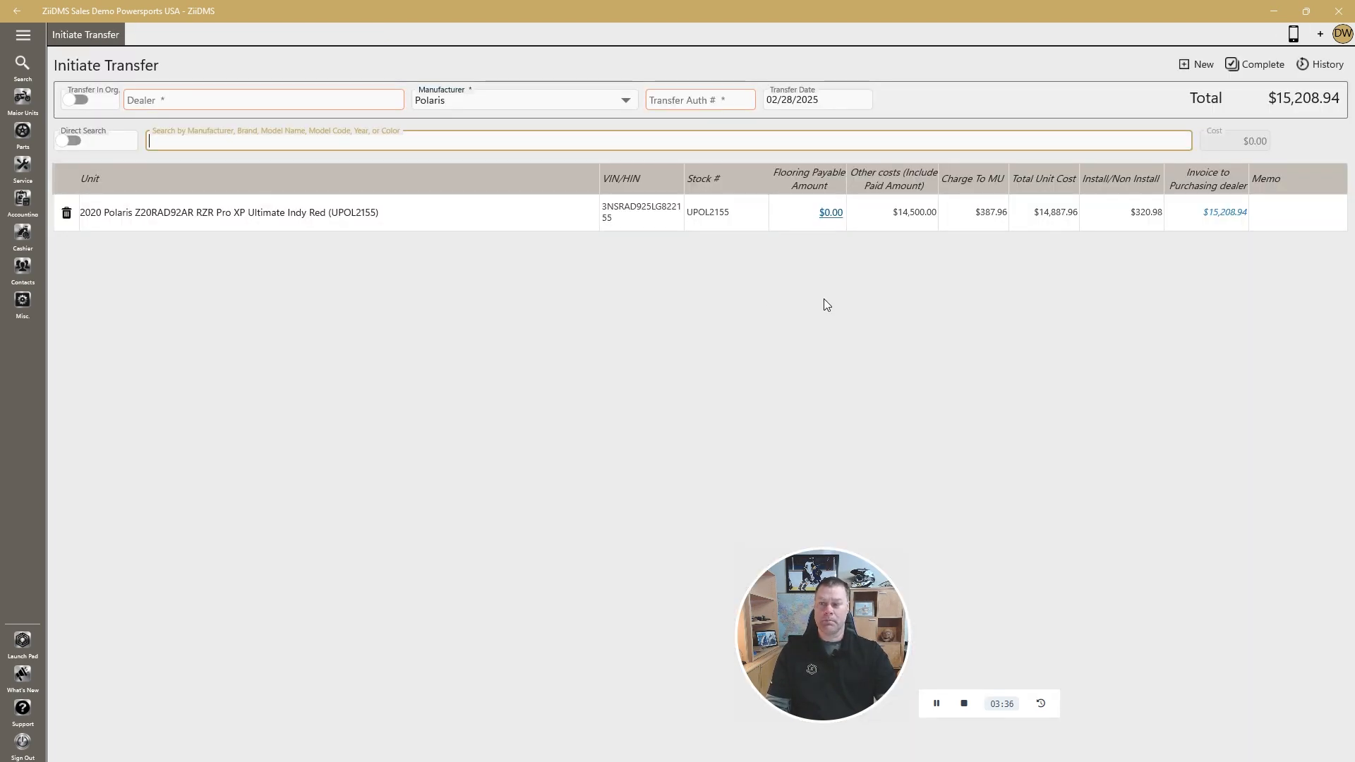
left_click(78, 100)
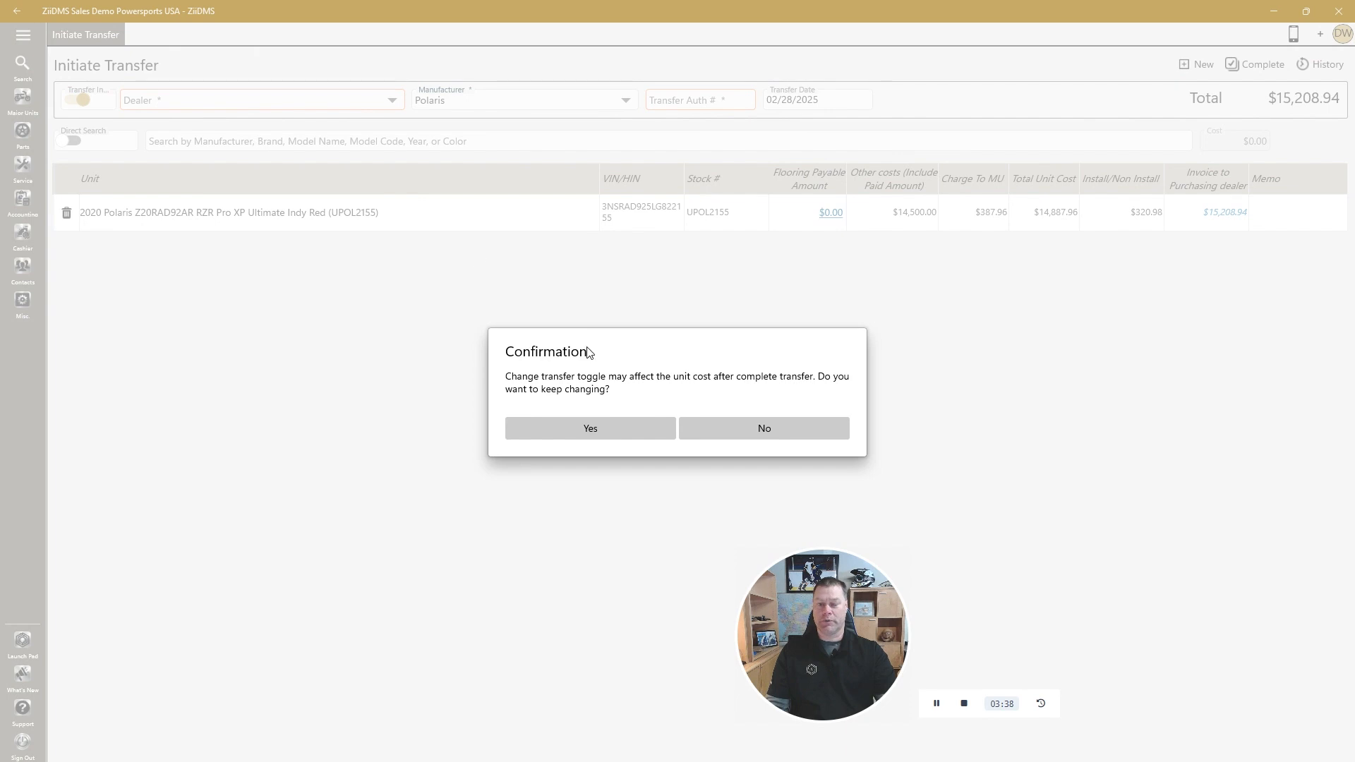
left_click(595, 424)
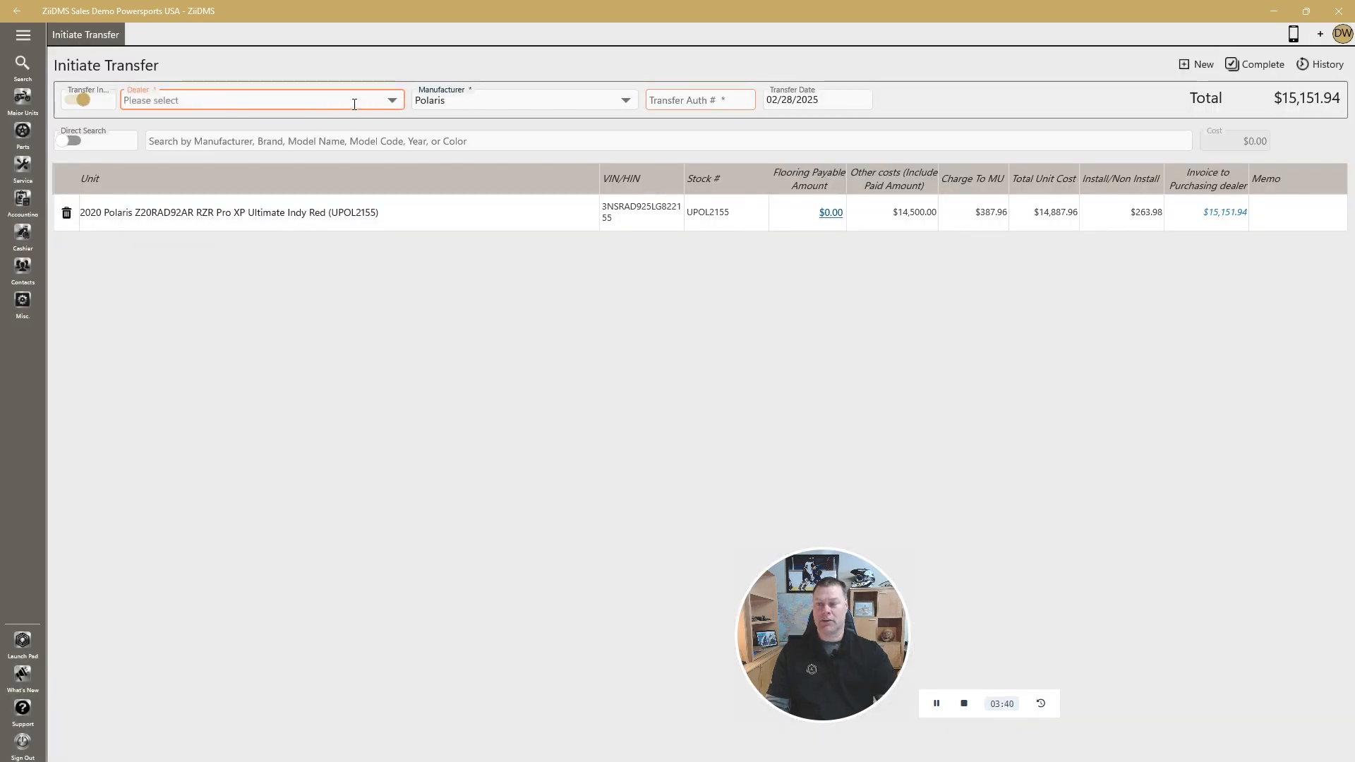
Complete the transfer to dealer ZiiDMS Sales Demo Marine with transfer authorization number 022801
left_click(391, 102)
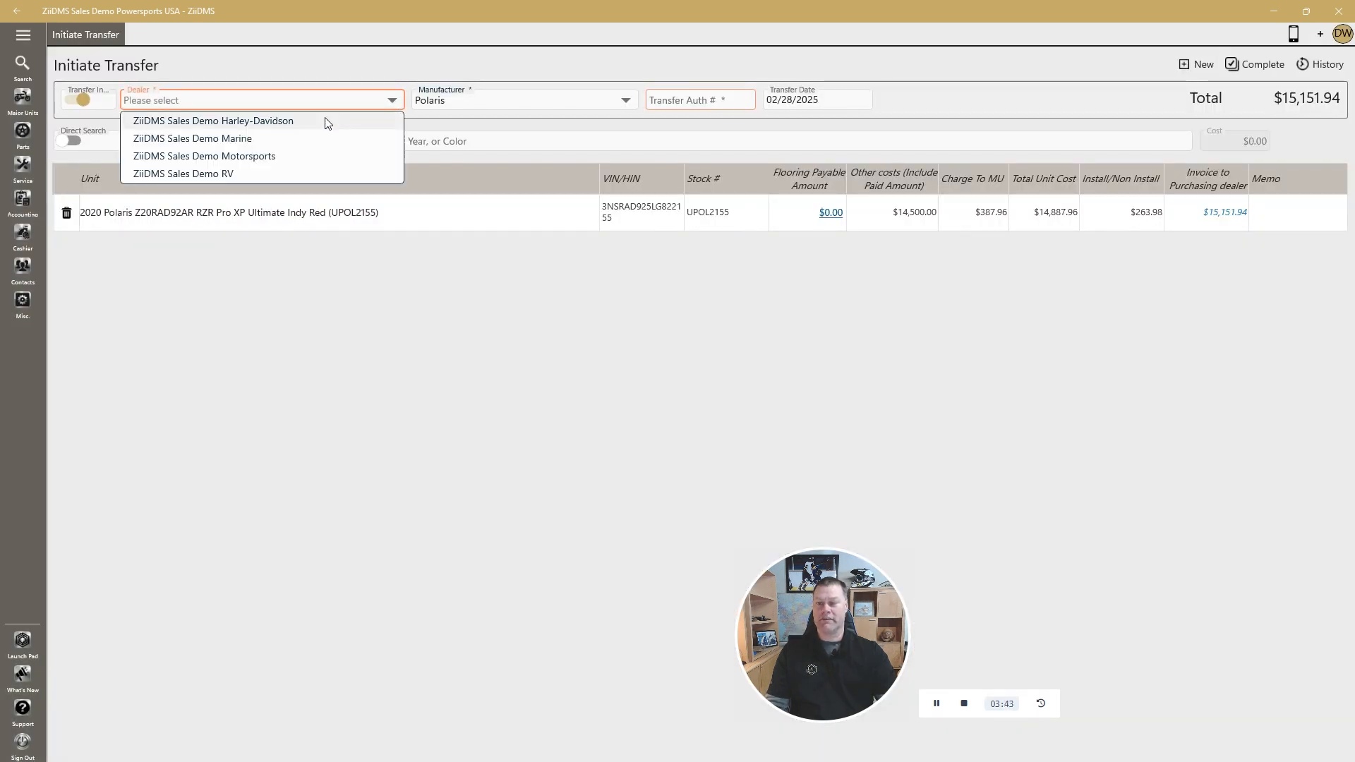
left_click(311, 134)
left_click(686, 102)
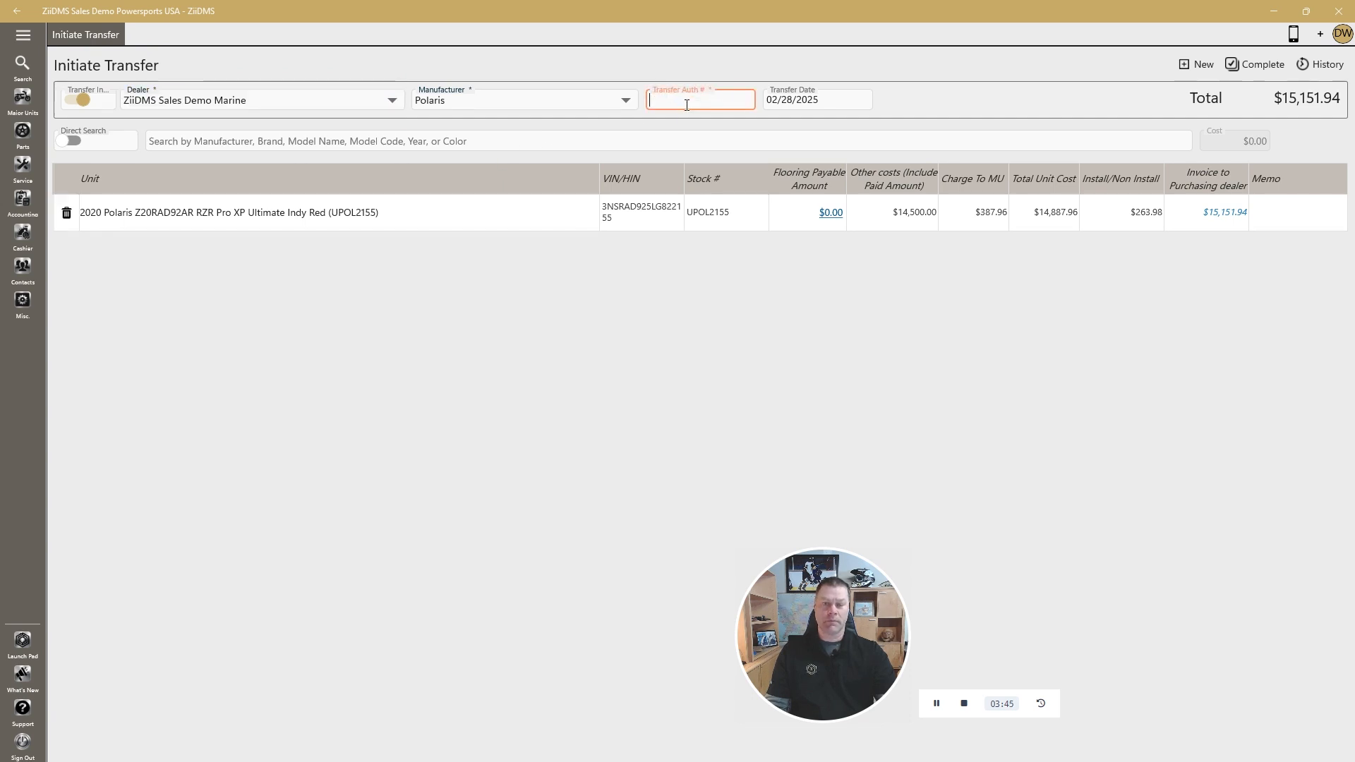
type("022801")
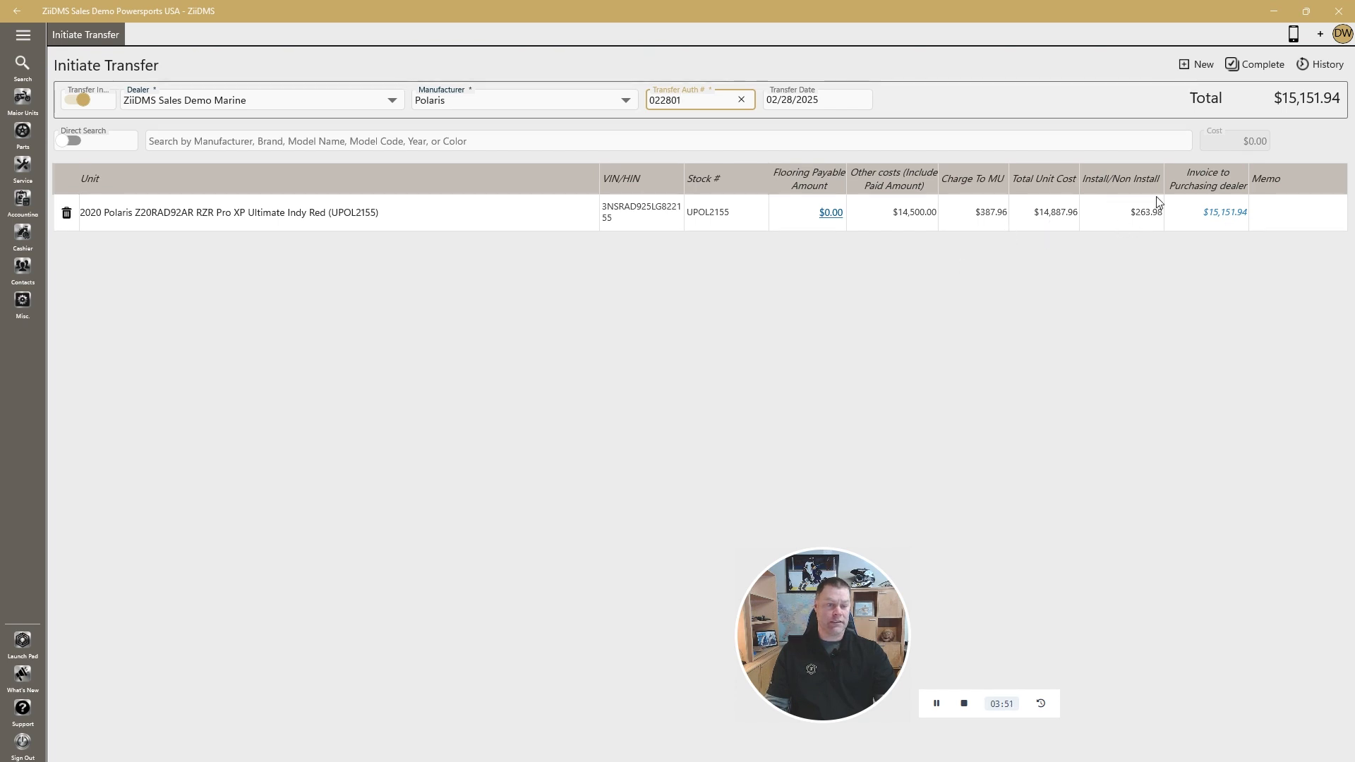
left_click(1260, 63)
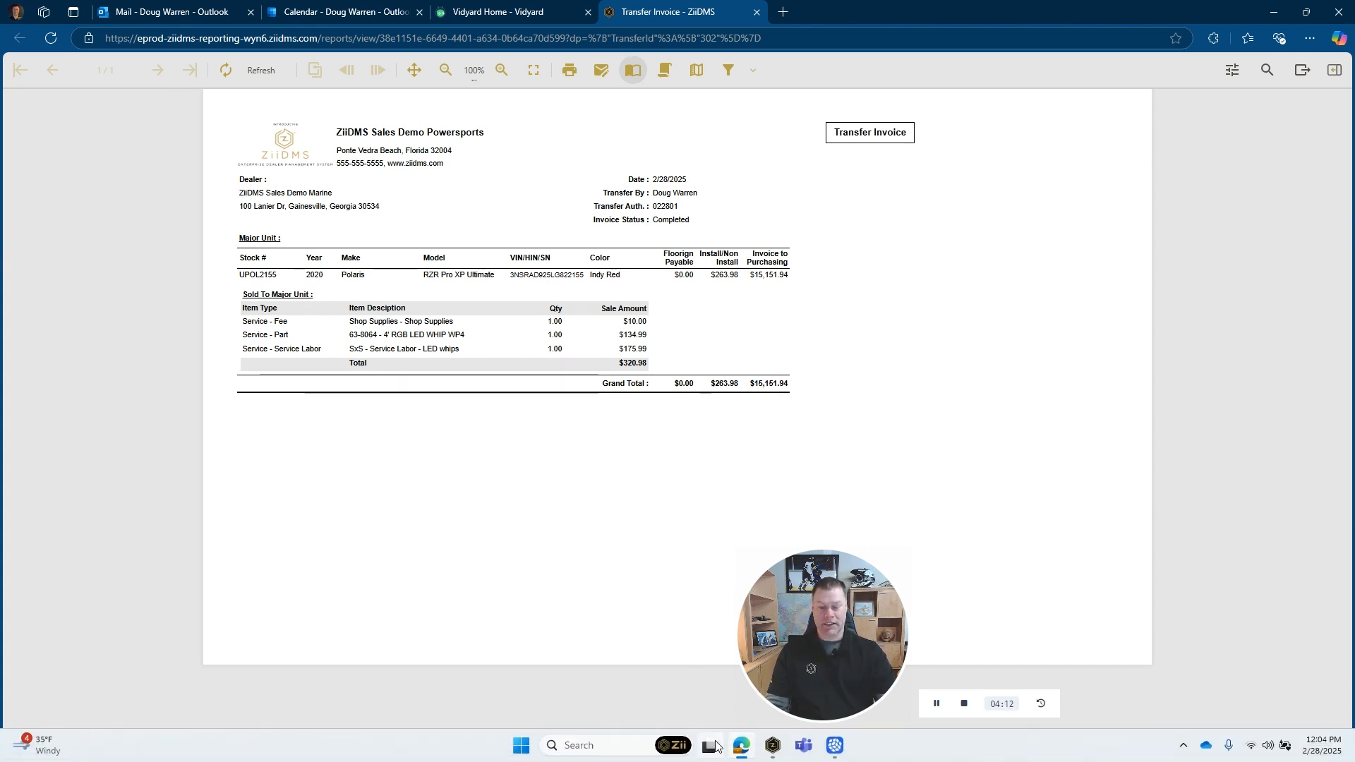
Switch to the ZiiDMS window of the Marine dealership and open MU Receive Transfer in a new tab
mouse_move(773, 746)
left_click(817, 679)
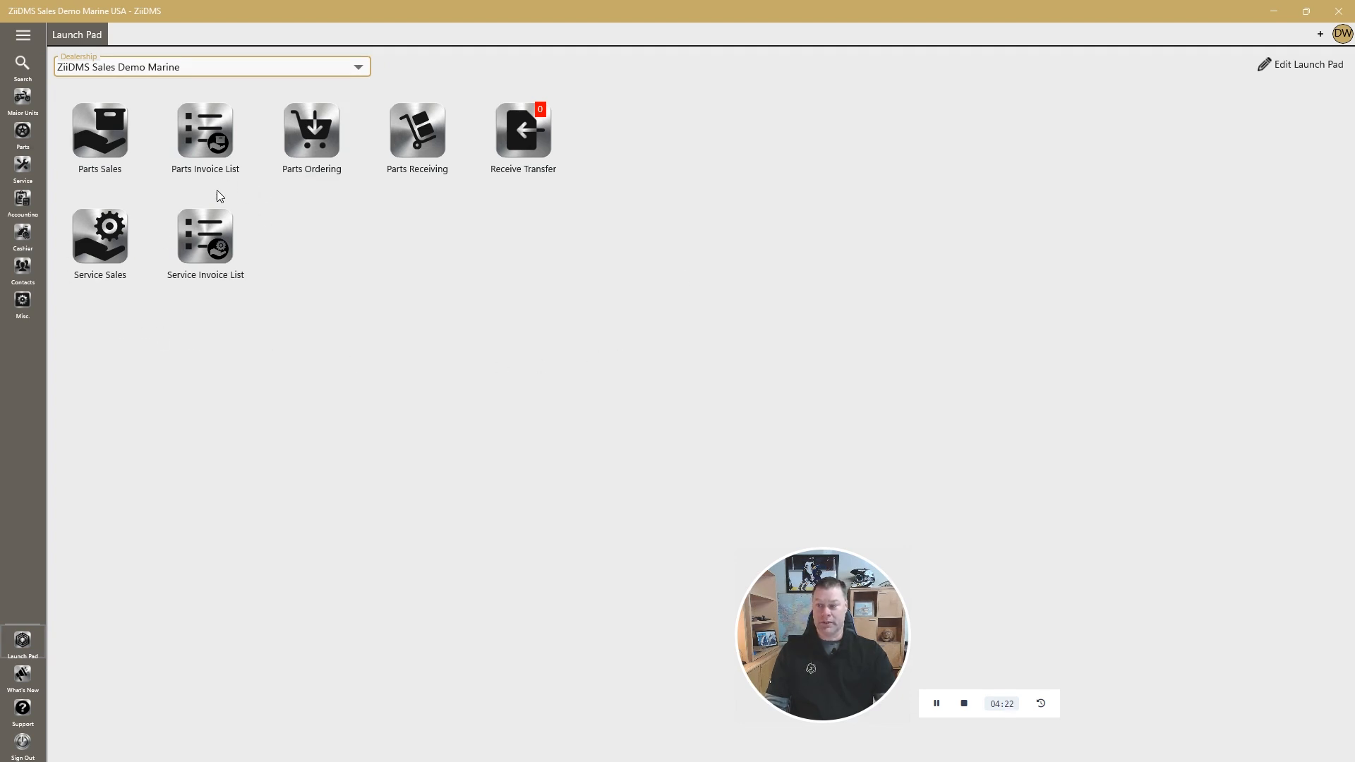
left_click(26, 105)
left_click(180, 328)
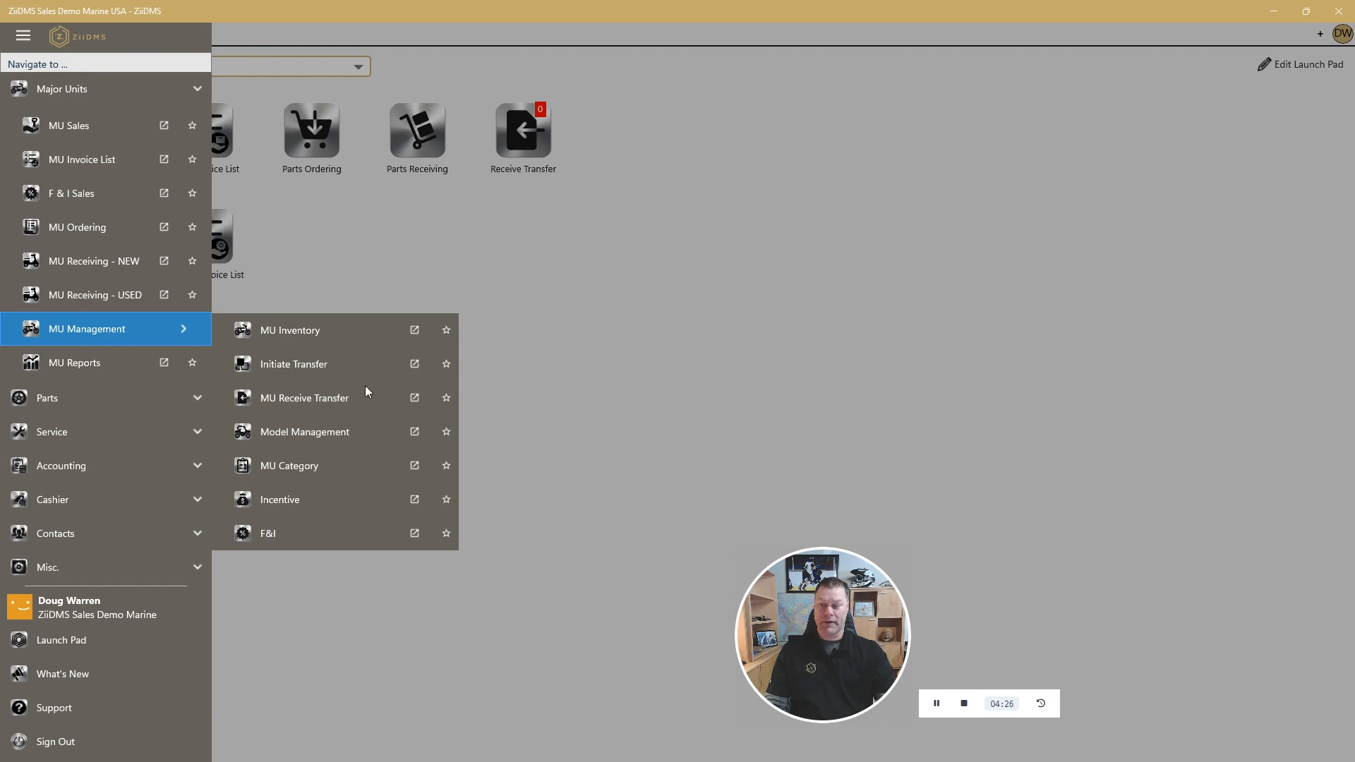
left_click(414, 397)
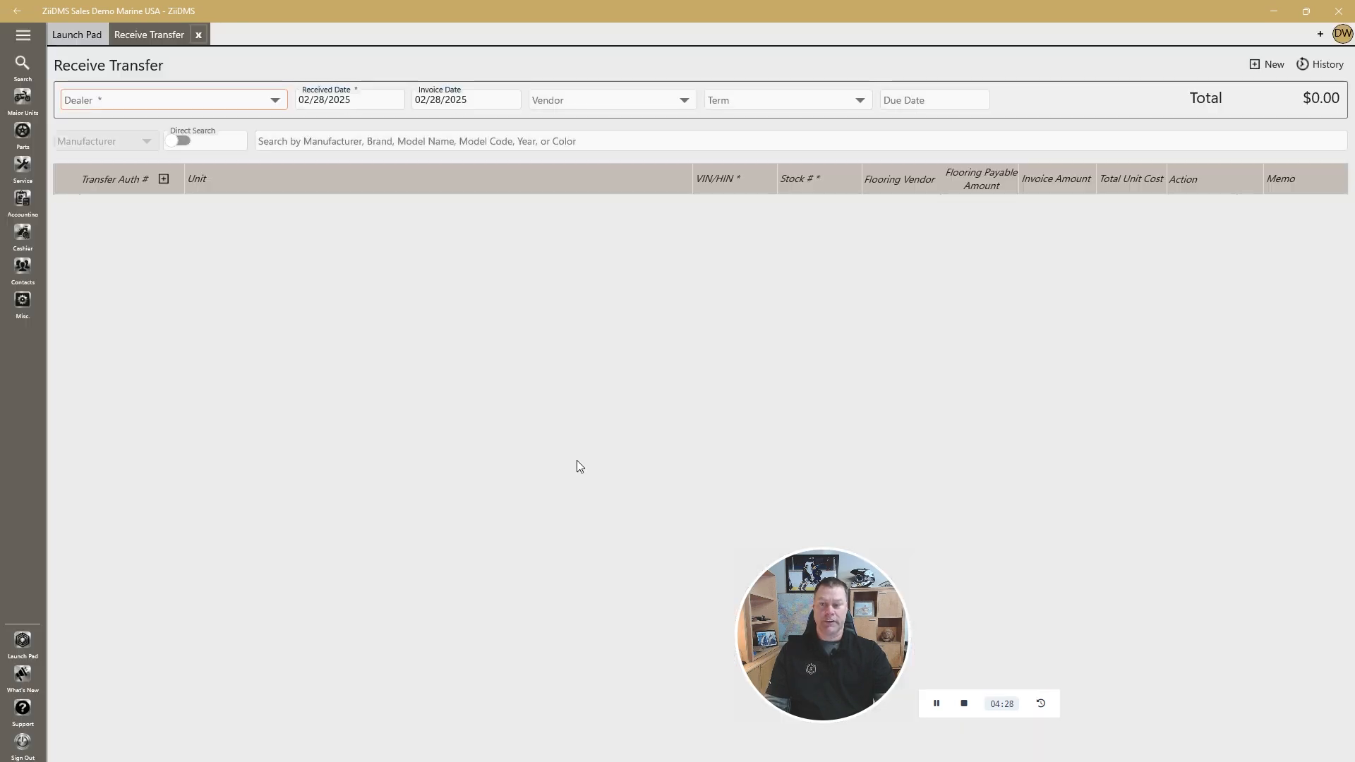
Receive transfer 022801 of unit UPOL2155 from ZiiDMS Sales Demo Powersports and complete the receipt
left_click(247, 101)
left_click(240, 121)
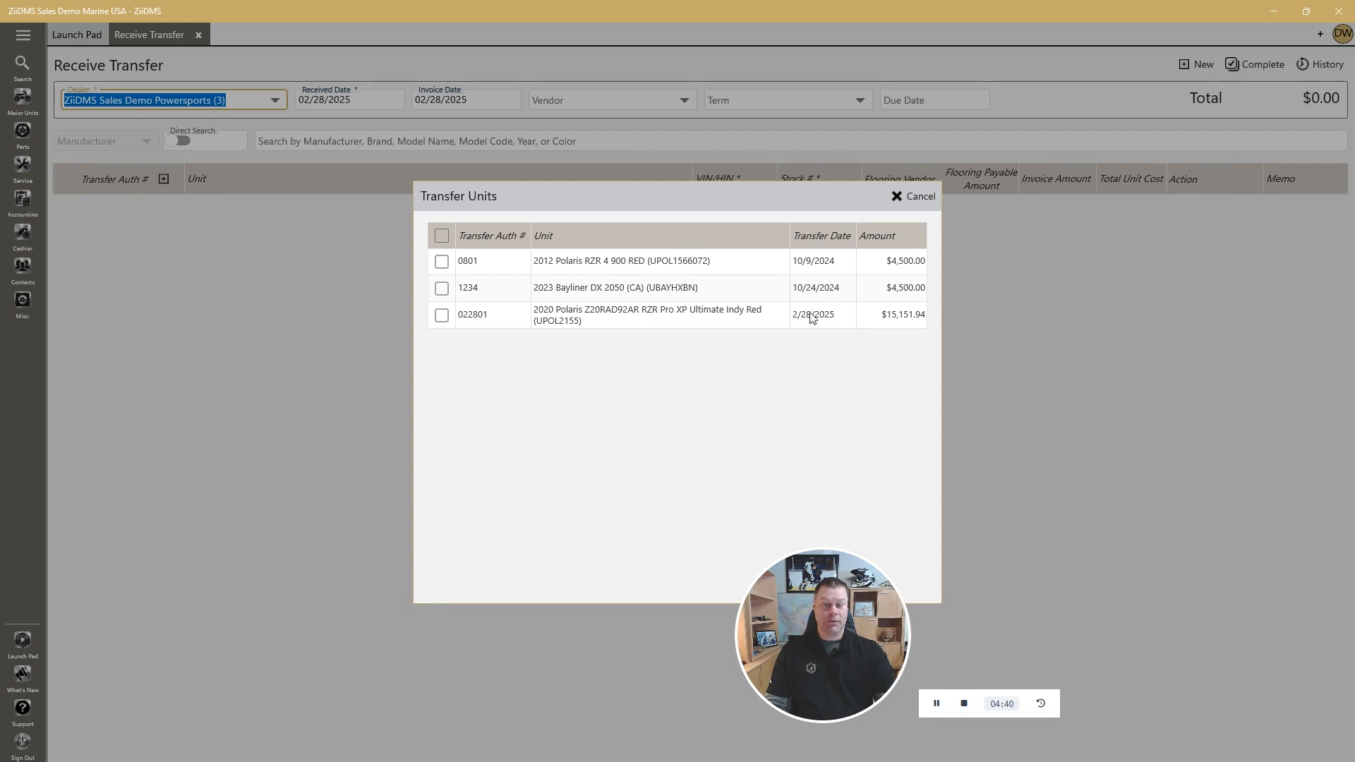
left_click(442, 316)
left_click(846, 196)
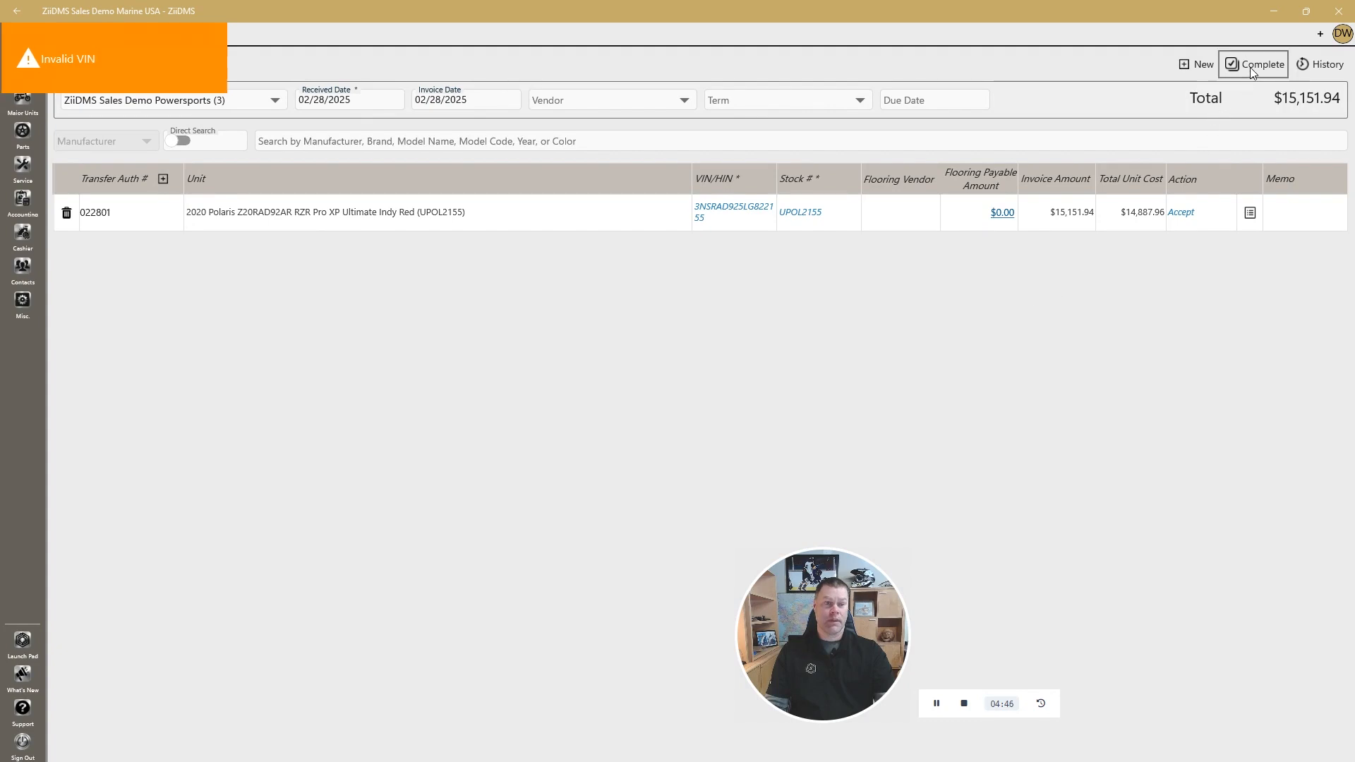
left_click(1255, 64)
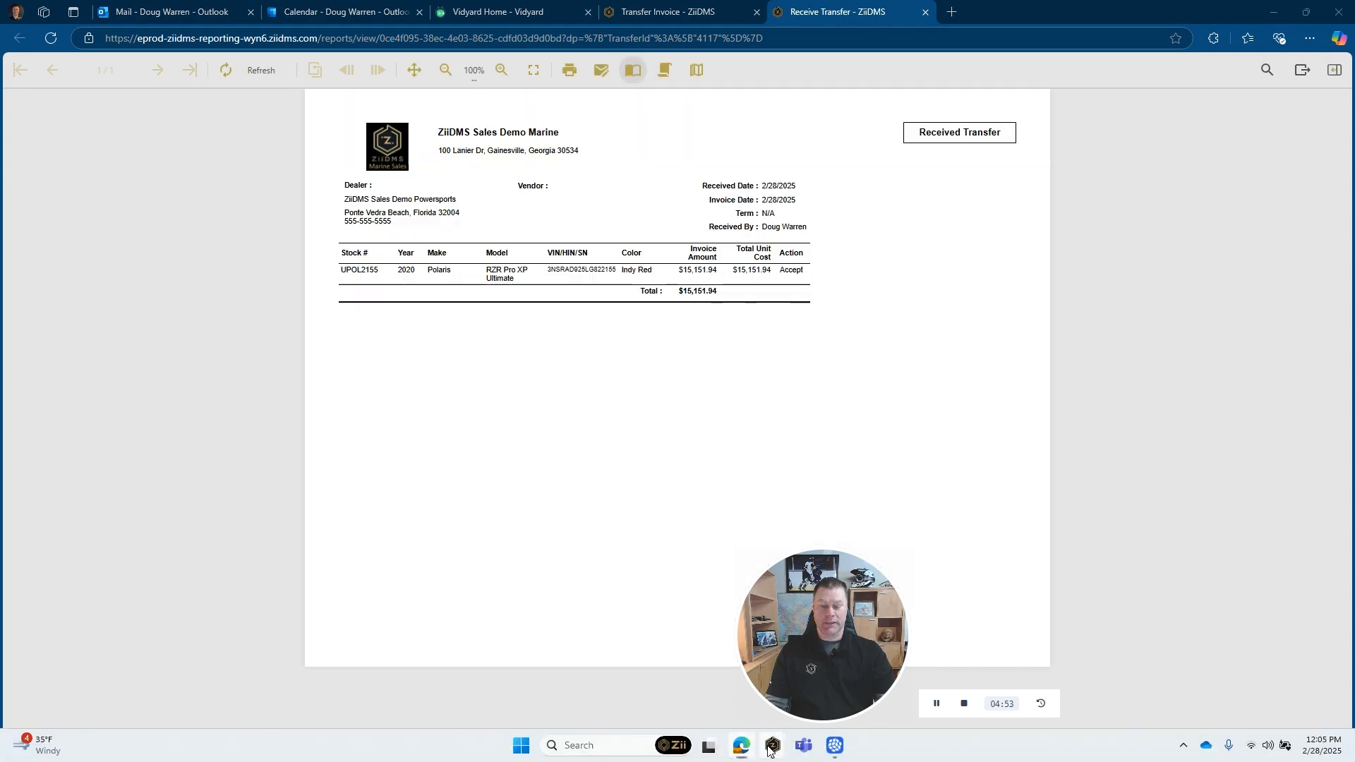
Return to the Marine dealership's ZiiDMS window and open unit UPOL2155 from its major unit inventory
mouse_move(770, 750)
left_click(842, 674)
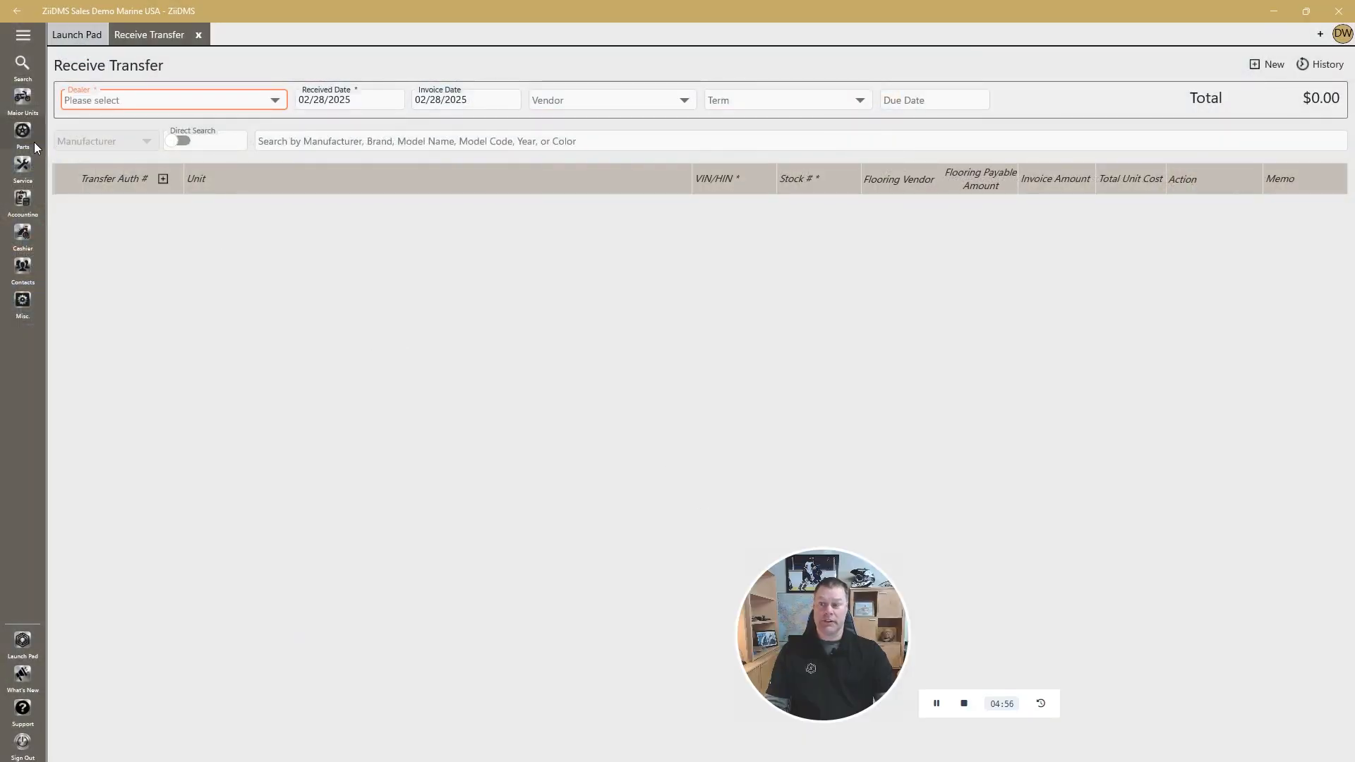
left_click(23, 99)
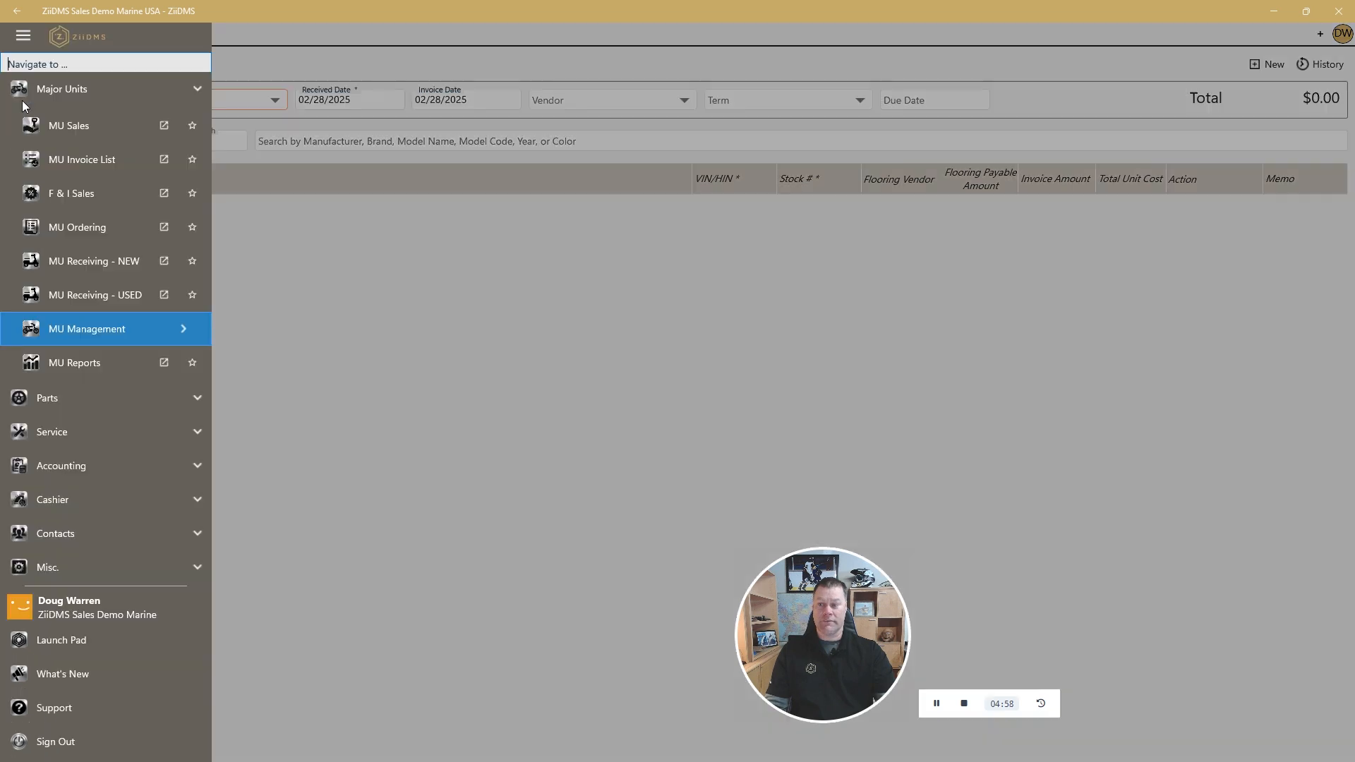
left_click(148, 329)
left_click(312, 328)
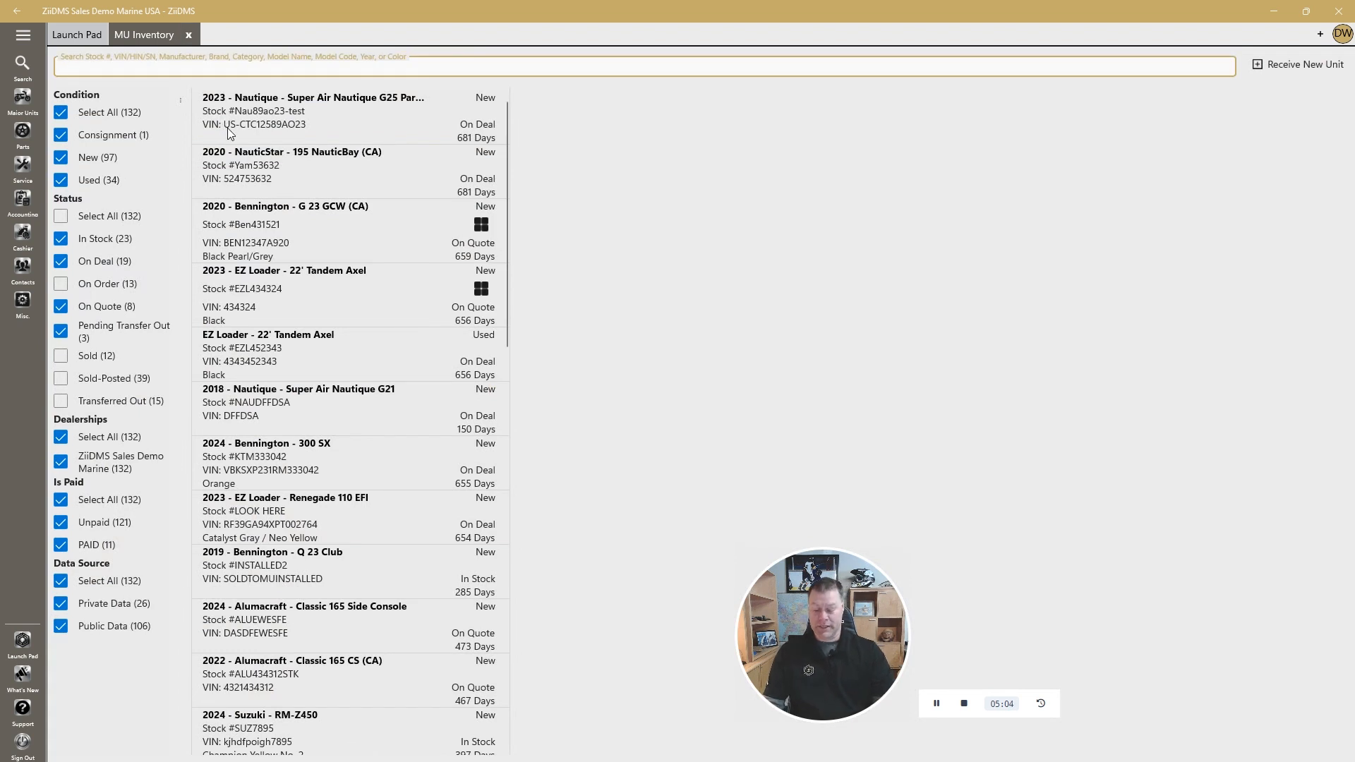
type("upol2155")
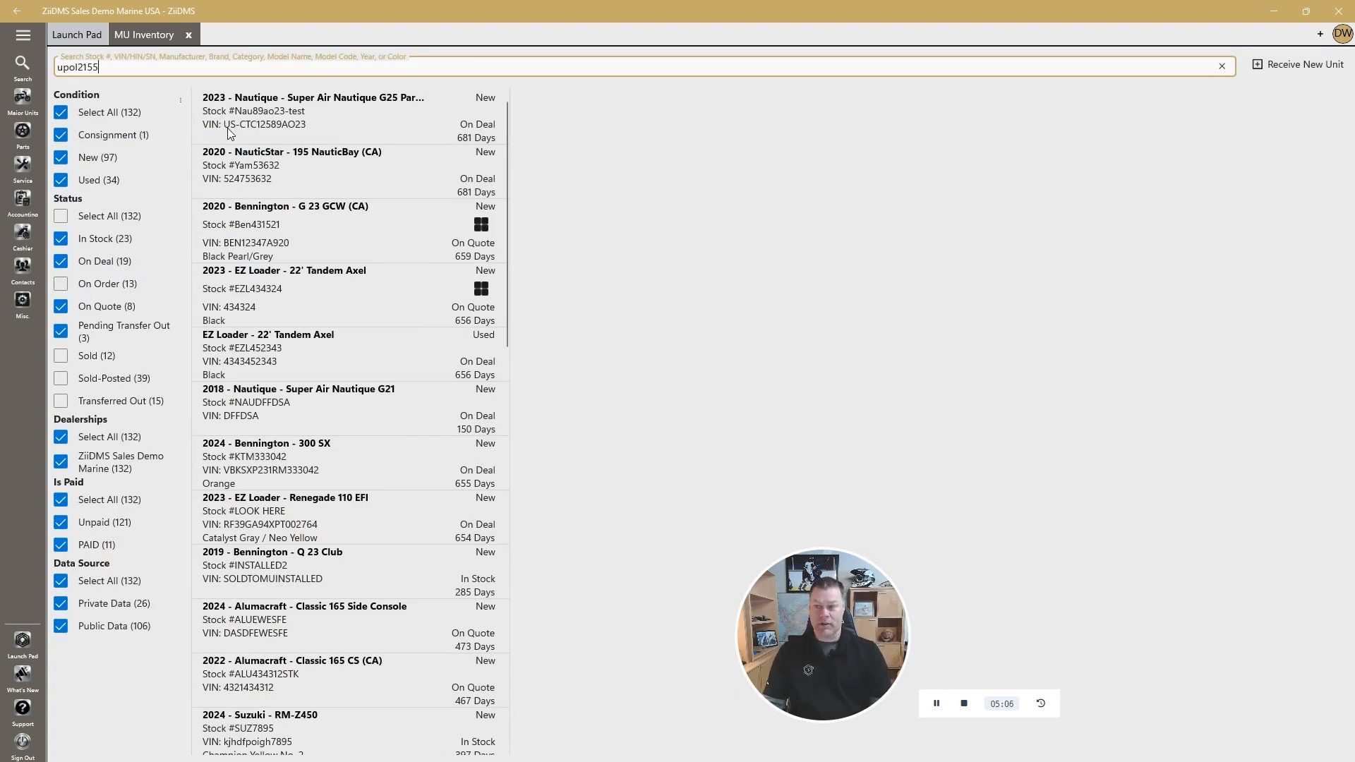
left_click(383, 110)
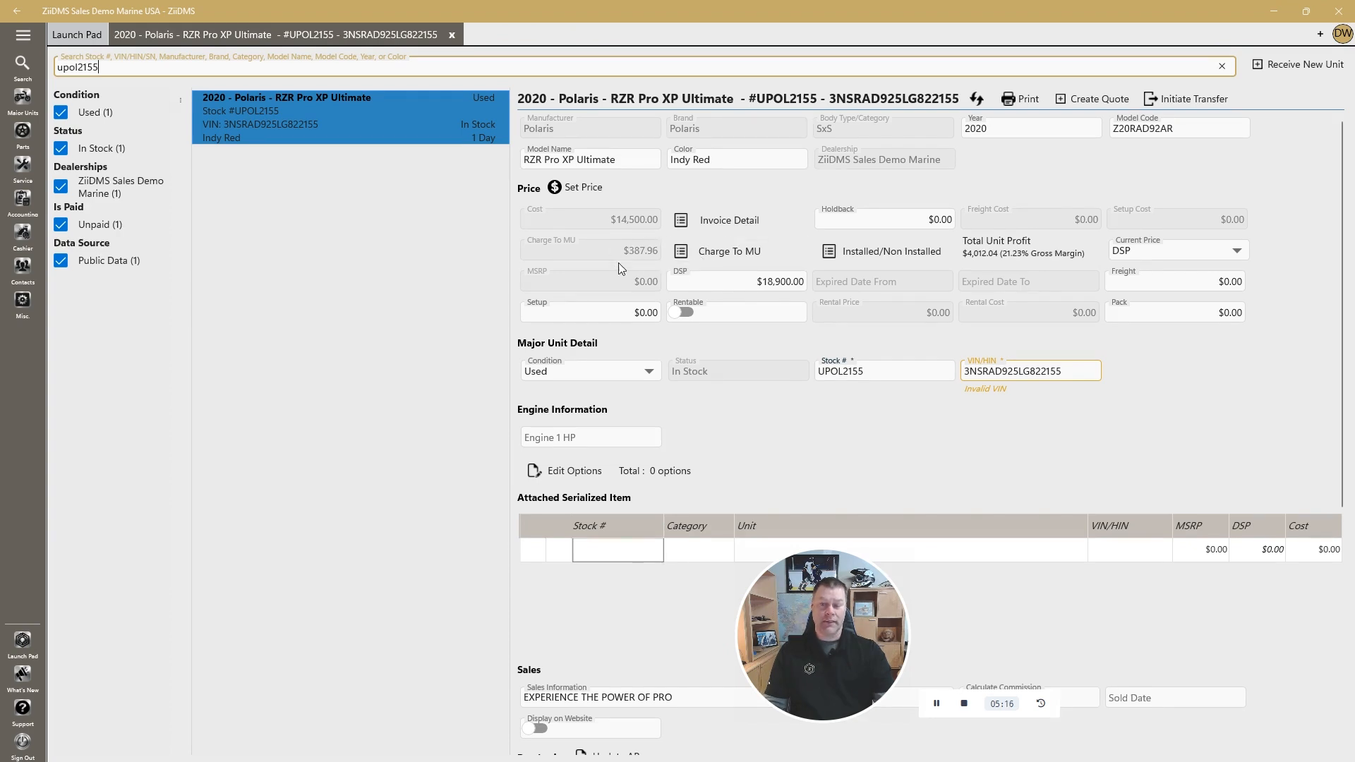
Check the Charge To MU and Installed/Non Installed line items on the received unit at the Marine dealership
left_click(681, 251)
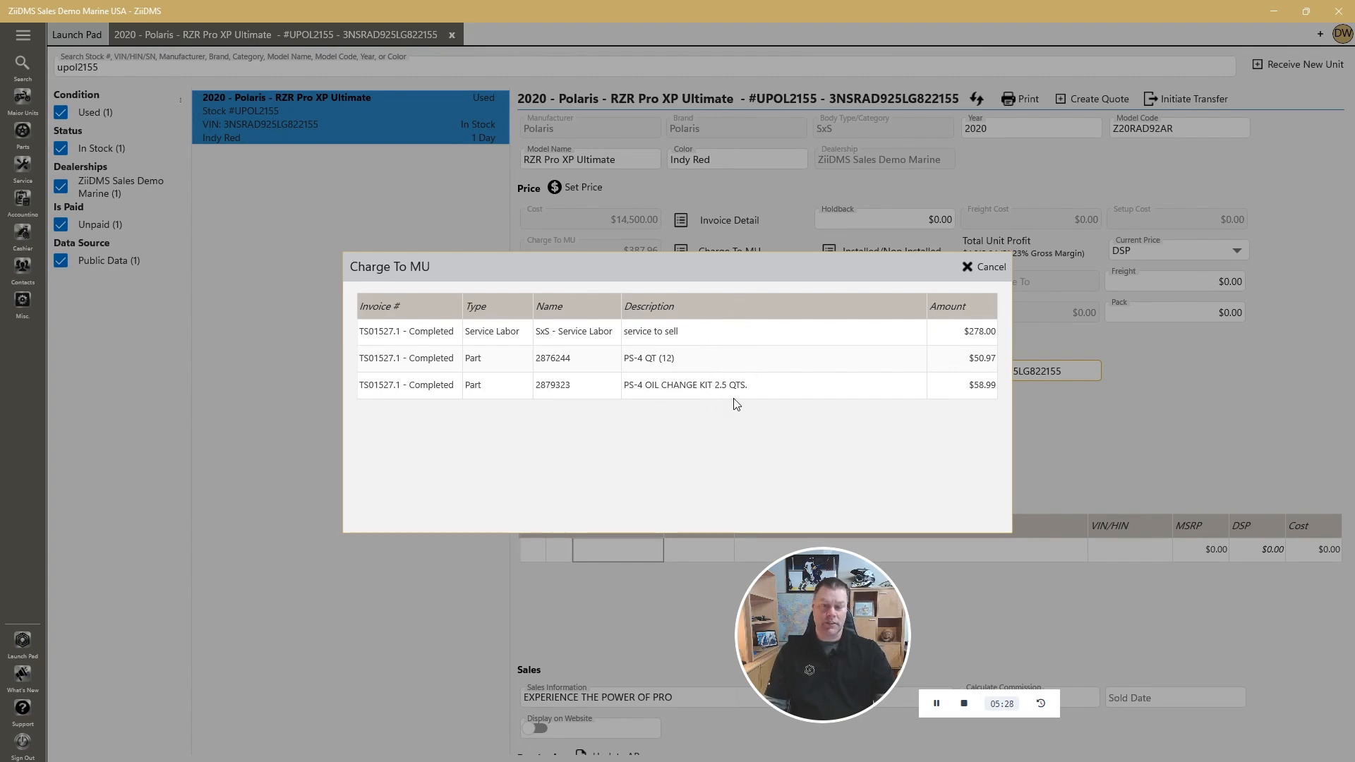
left_click(978, 264)
left_click(835, 252)
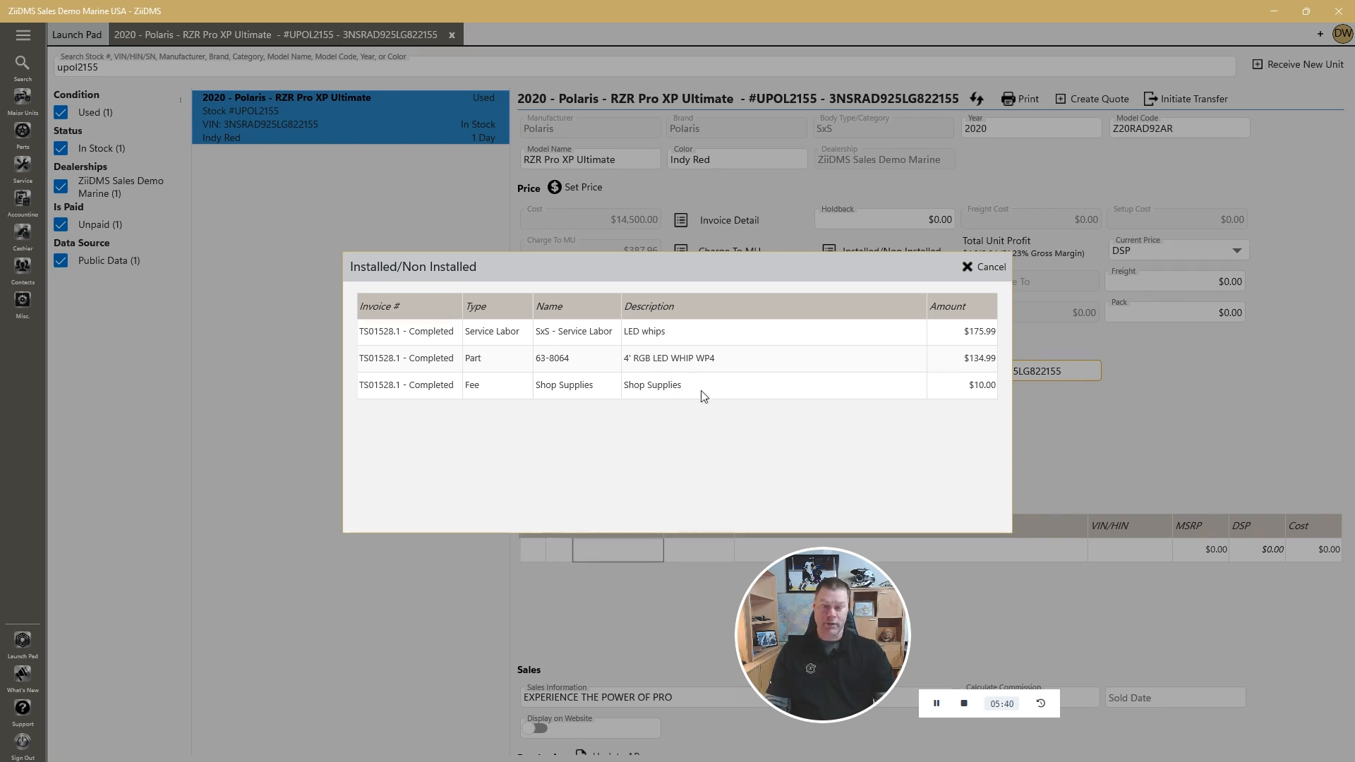
left_click(969, 268)
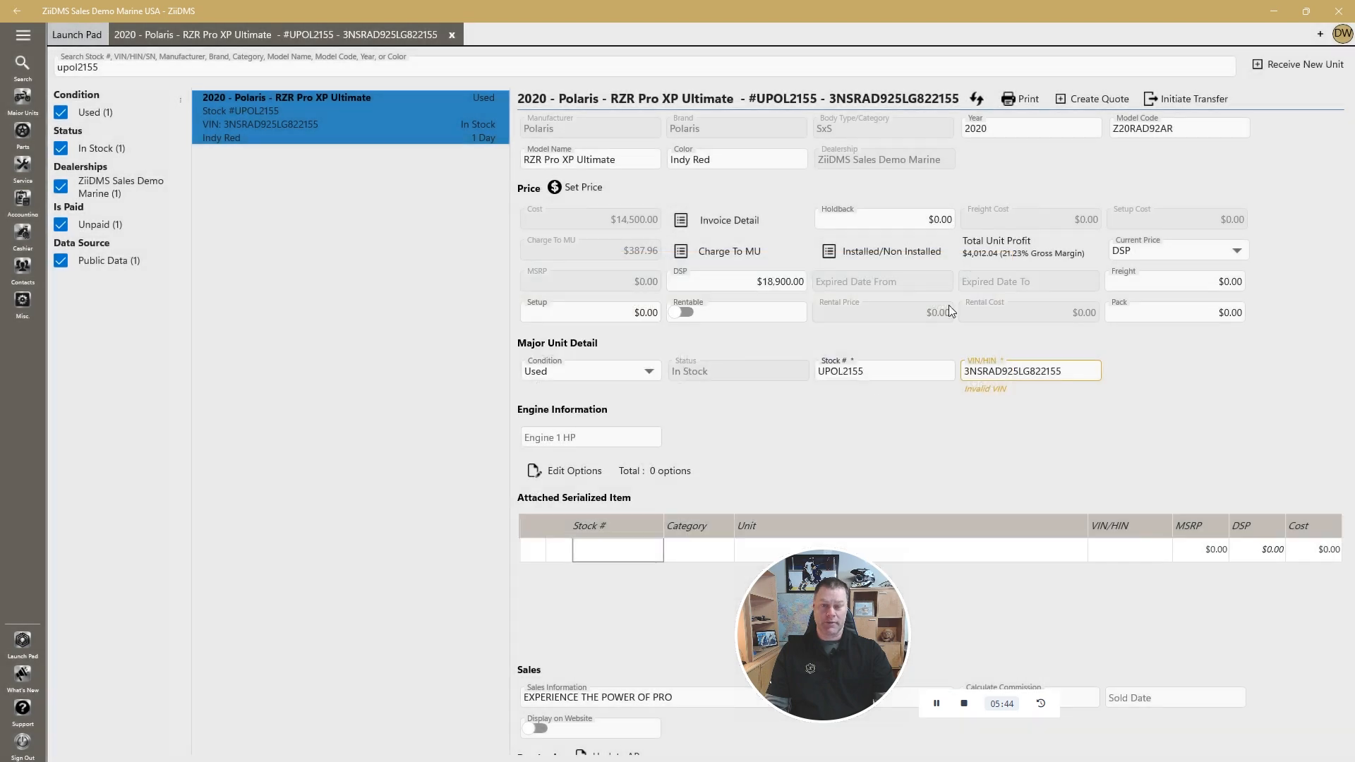